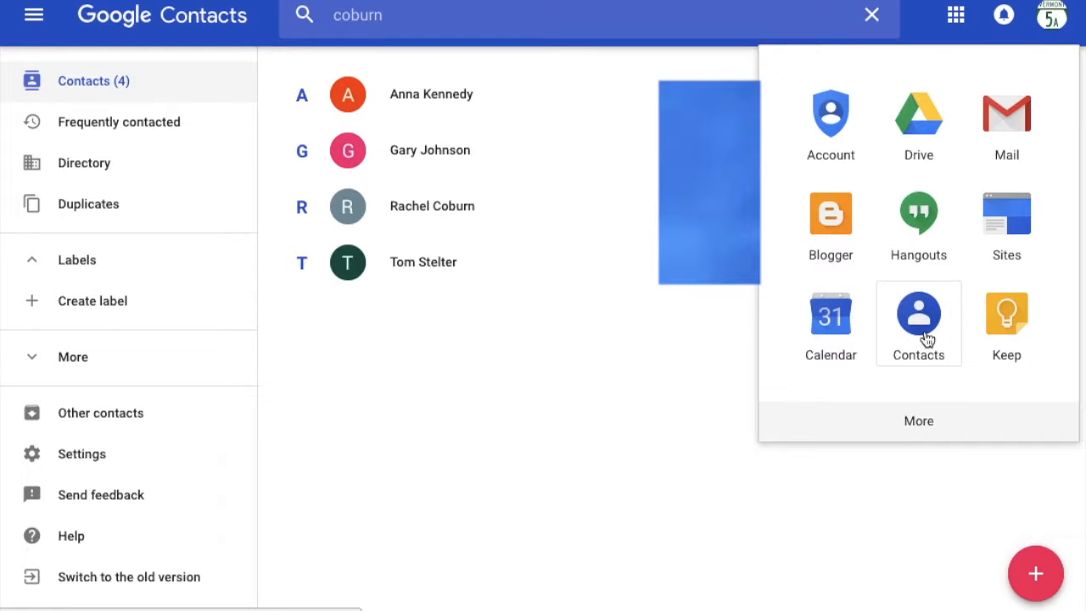
Step: Create a contact label named "bake sale"
left_click(509, 469)
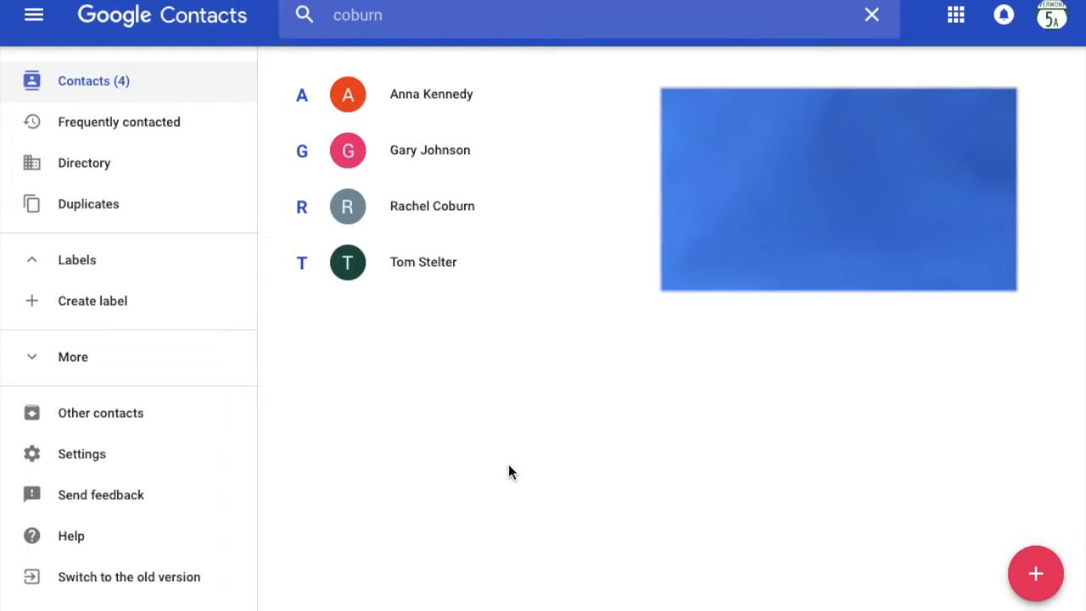
left_click(79, 307)
type("bake sale")
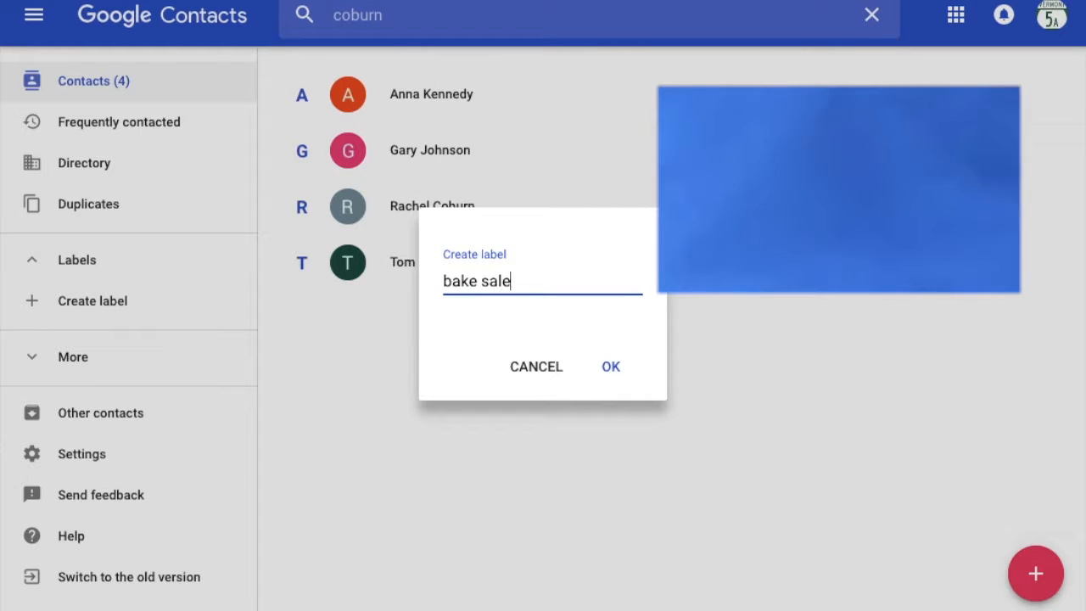
left_click(607, 365)
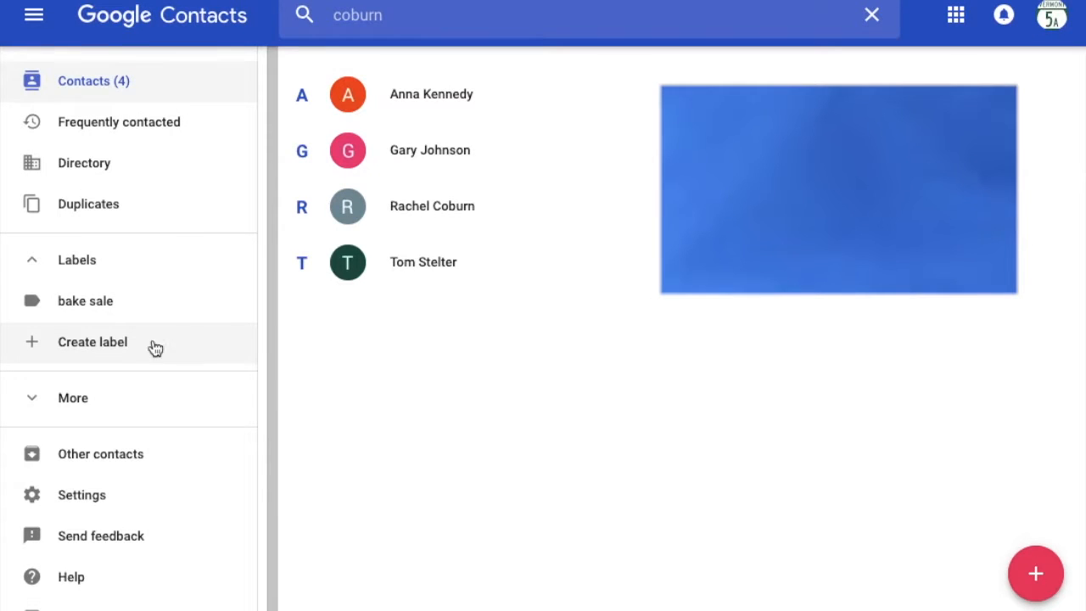
Step: Create another contact label named "store group"
left_click(72, 347)
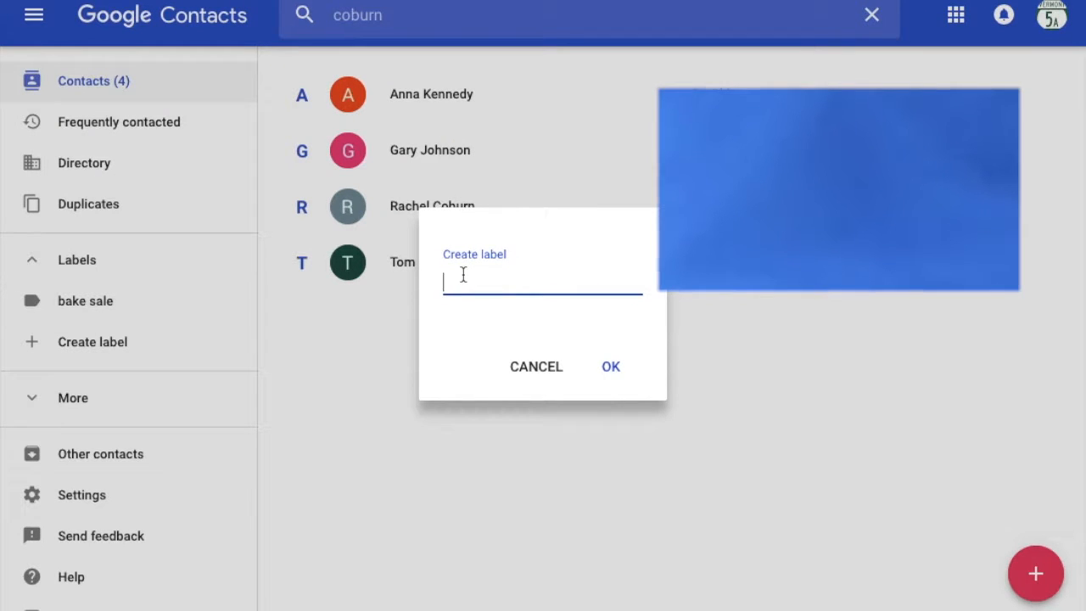
type("store group")
left_click(615, 371)
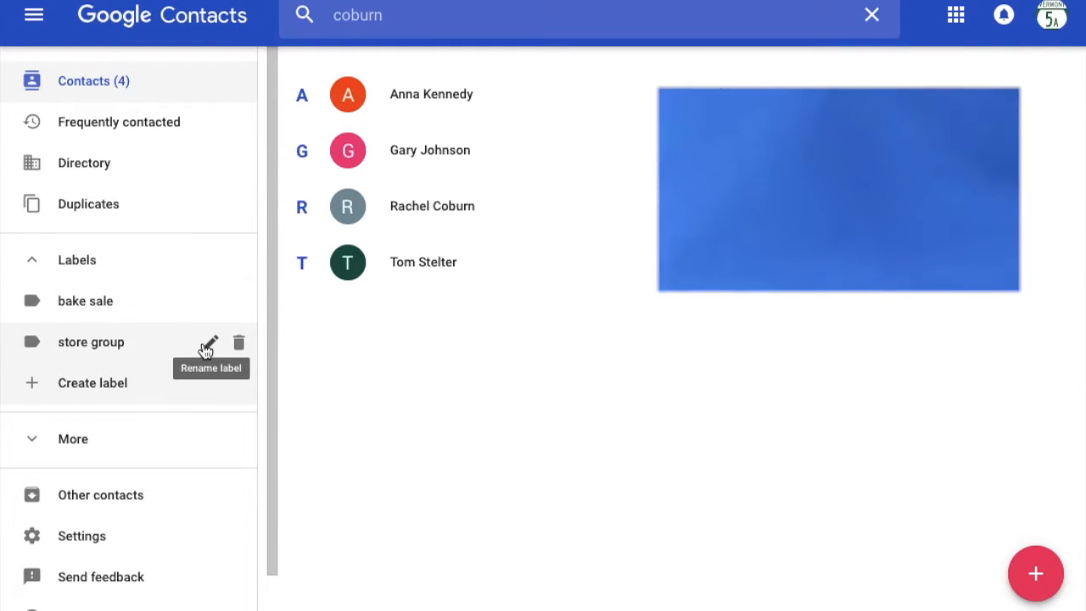
Step: Rename the "store group" label to "Saturday workers"
left_click(208, 345)
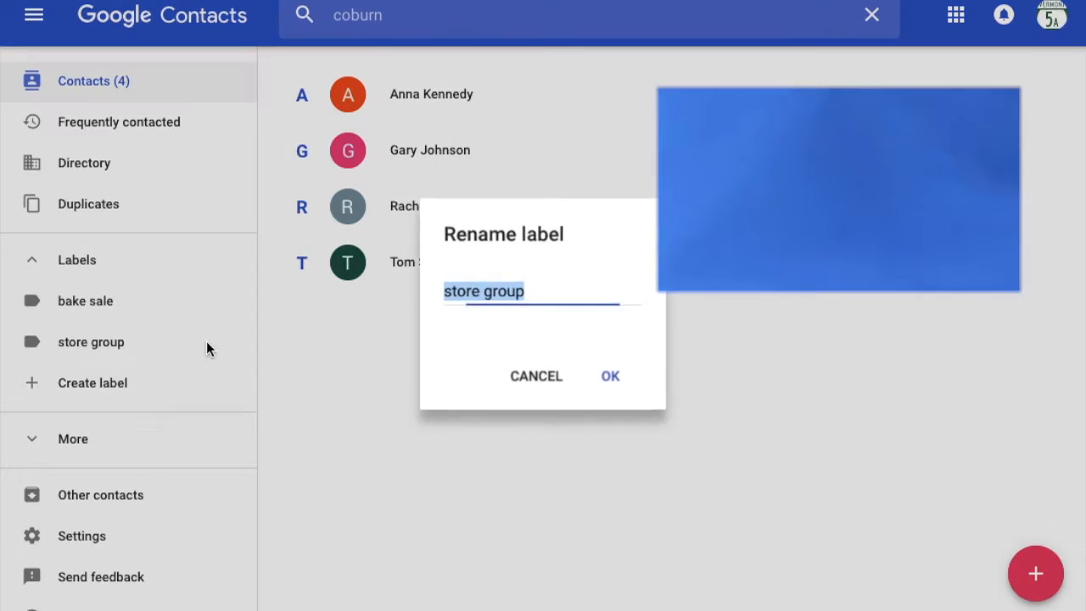
triple_click(519, 292)
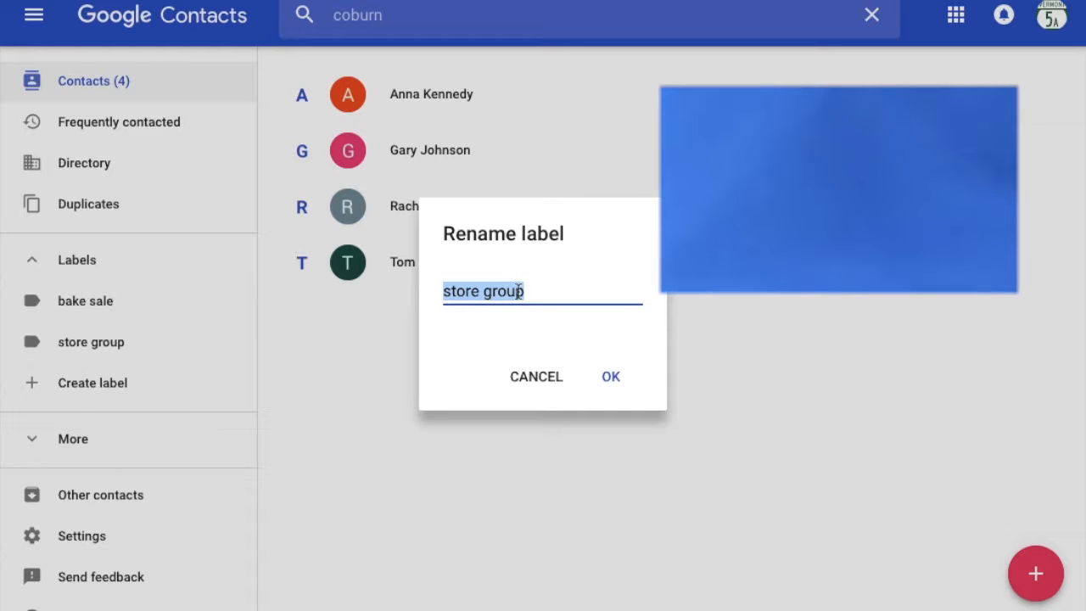
type("S")
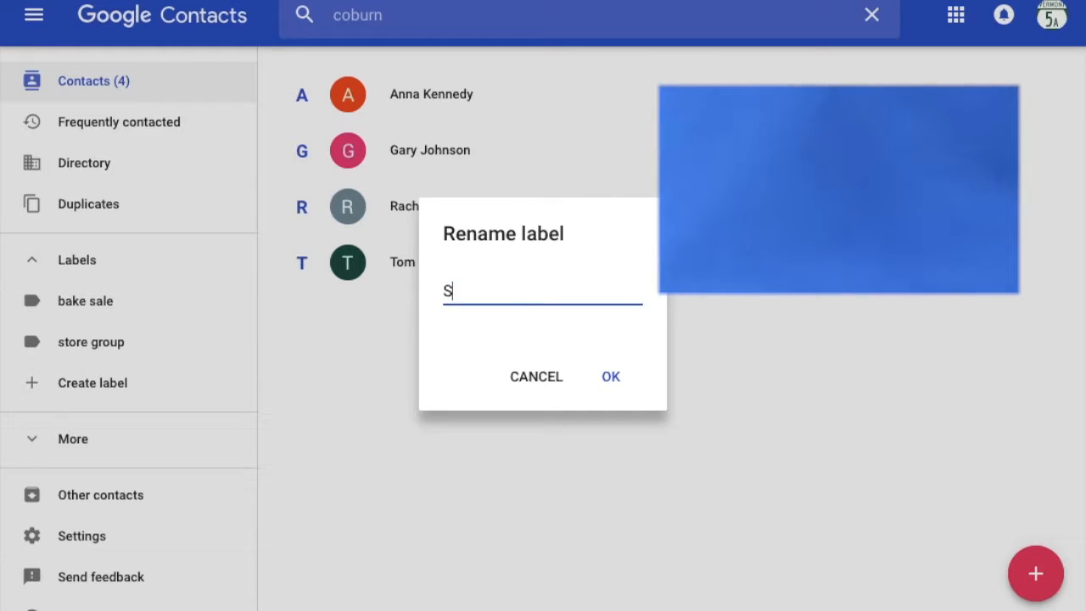
type("aturday workers")
left_click(609, 388)
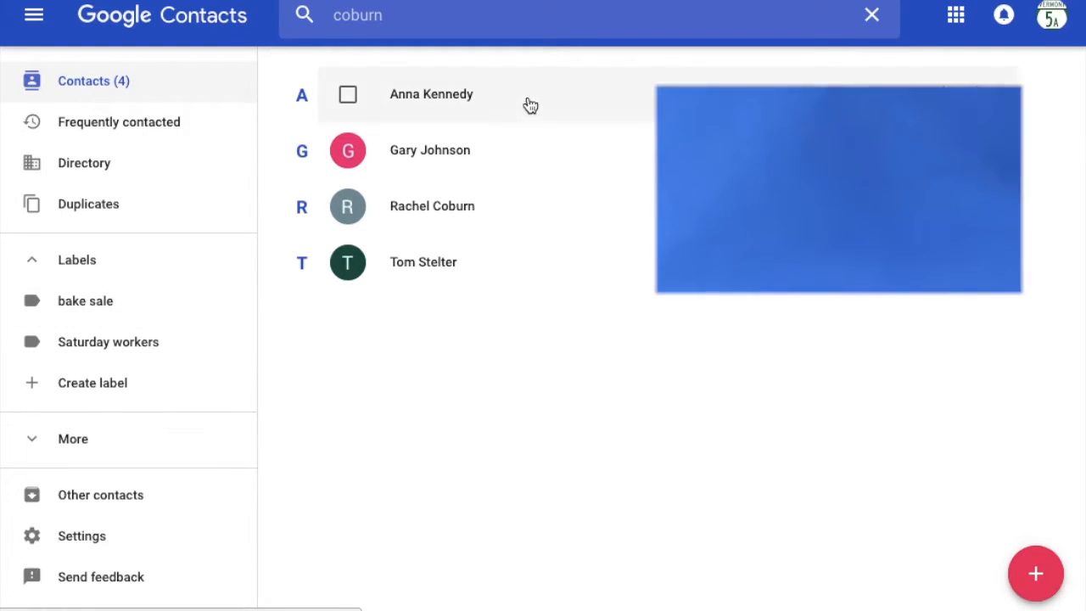
Step: Apply the "Saturday workers" label to only the contact listed under R
left_click(350, 209)
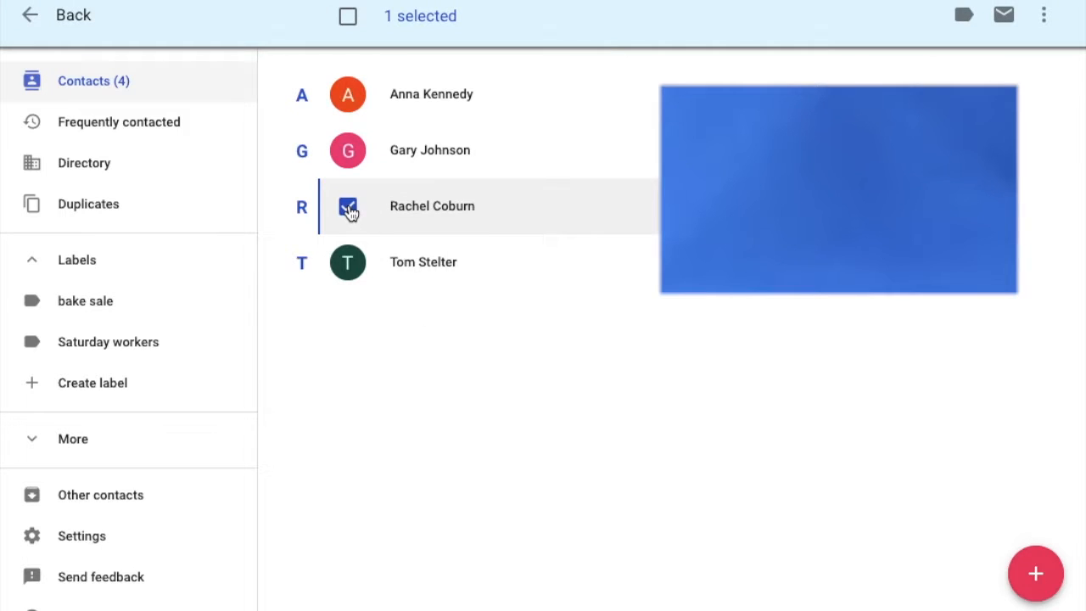
left_click(345, 270)
left_click(345, 268)
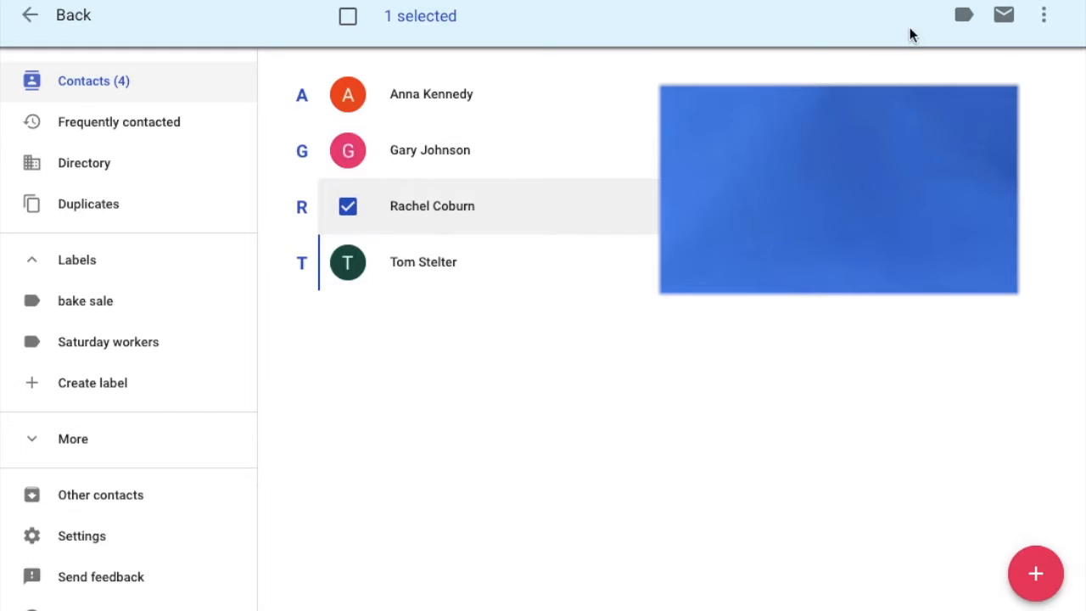
left_click(964, 17)
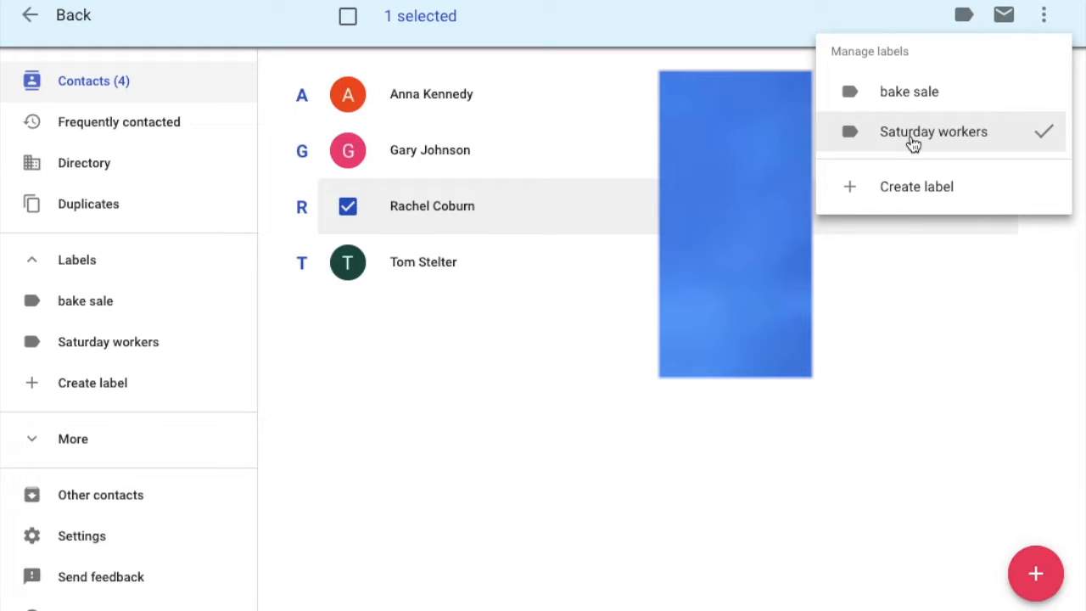
left_click(836, 371)
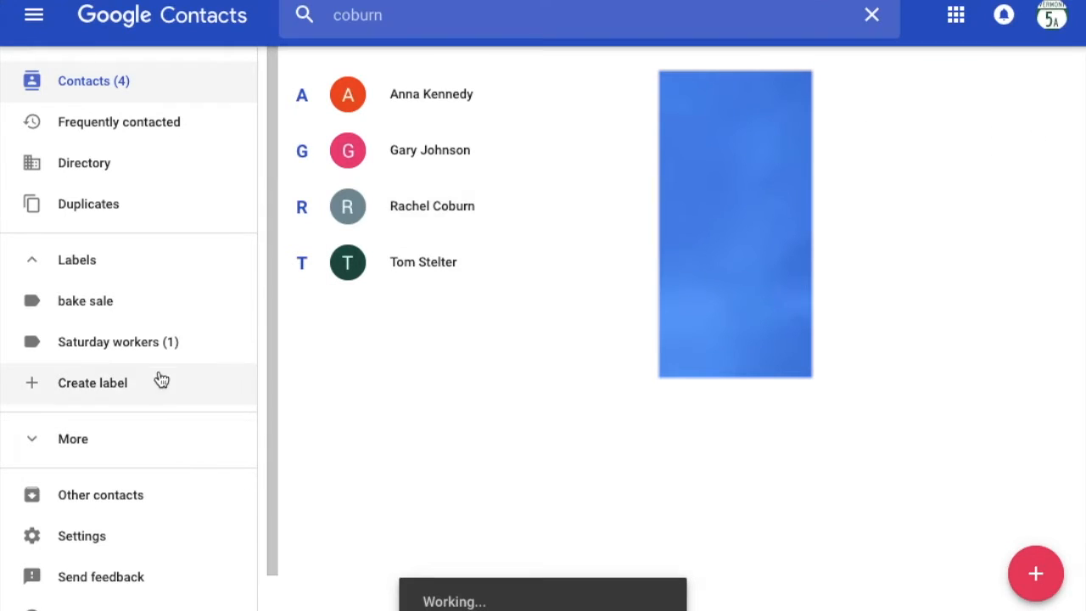
Step: Check which contacts belong to the "Saturday workers" and "bake sale" labels, and return to the full contacts list
left_click(126, 348)
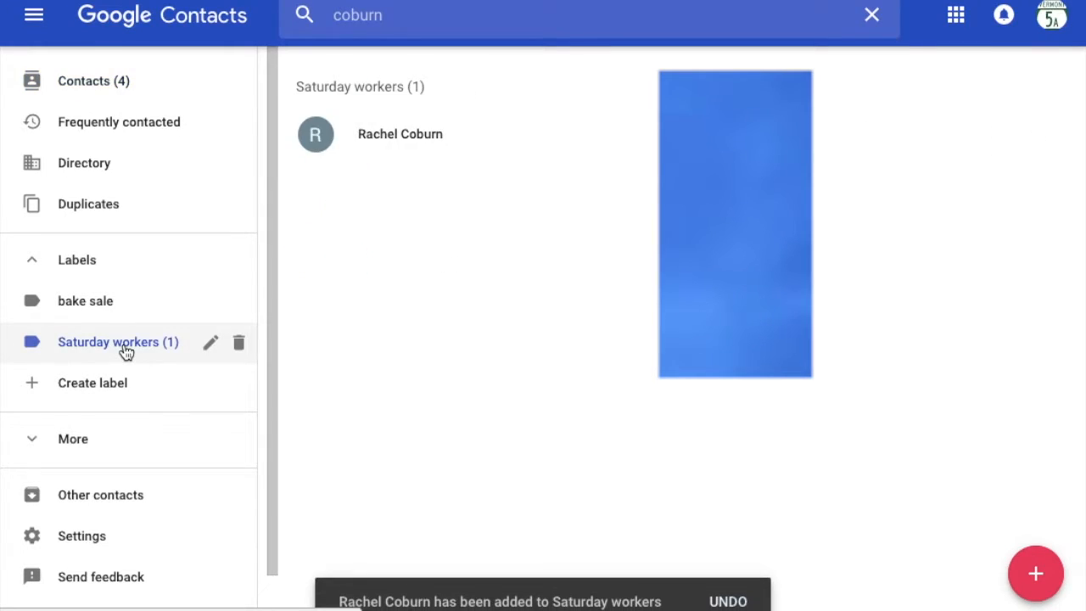
left_click(81, 307)
left_click(93, 83)
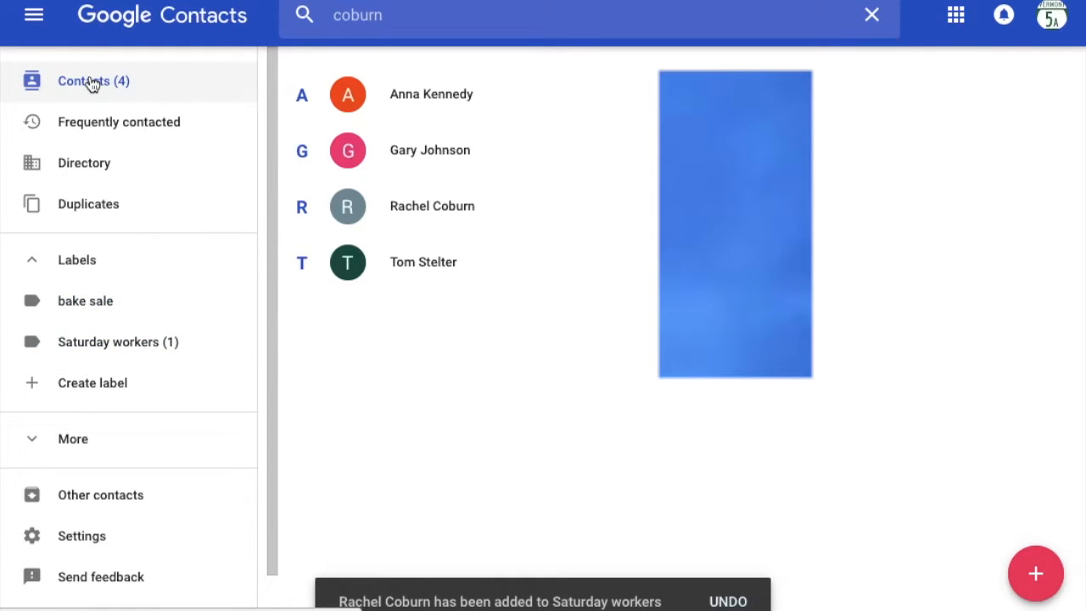
Step: Bring up a blank form for a new contact and dismiss it without saving
left_click(1042, 575)
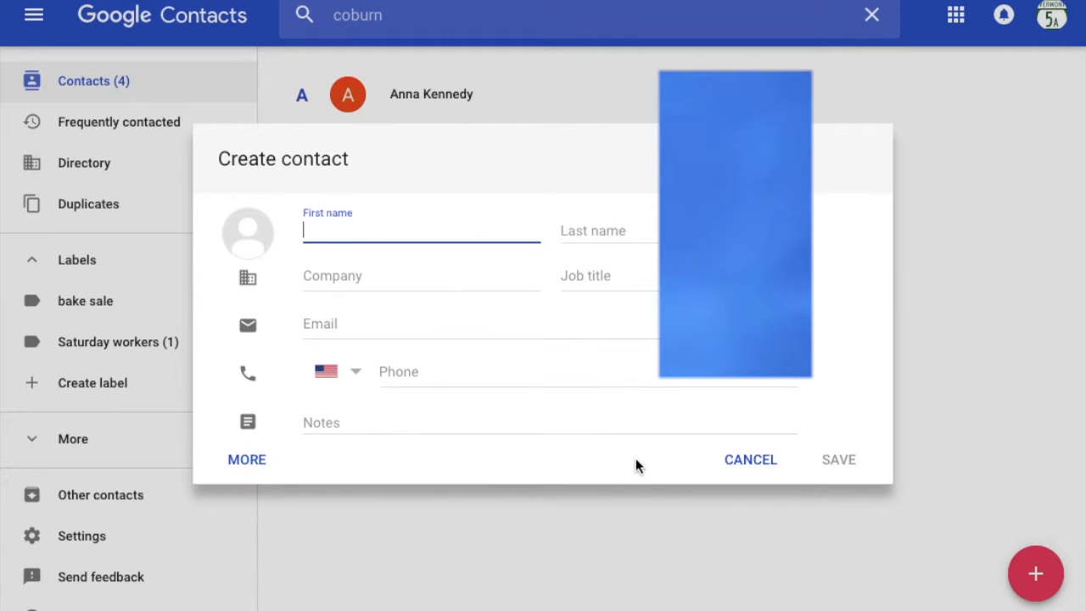
left_click(746, 459)
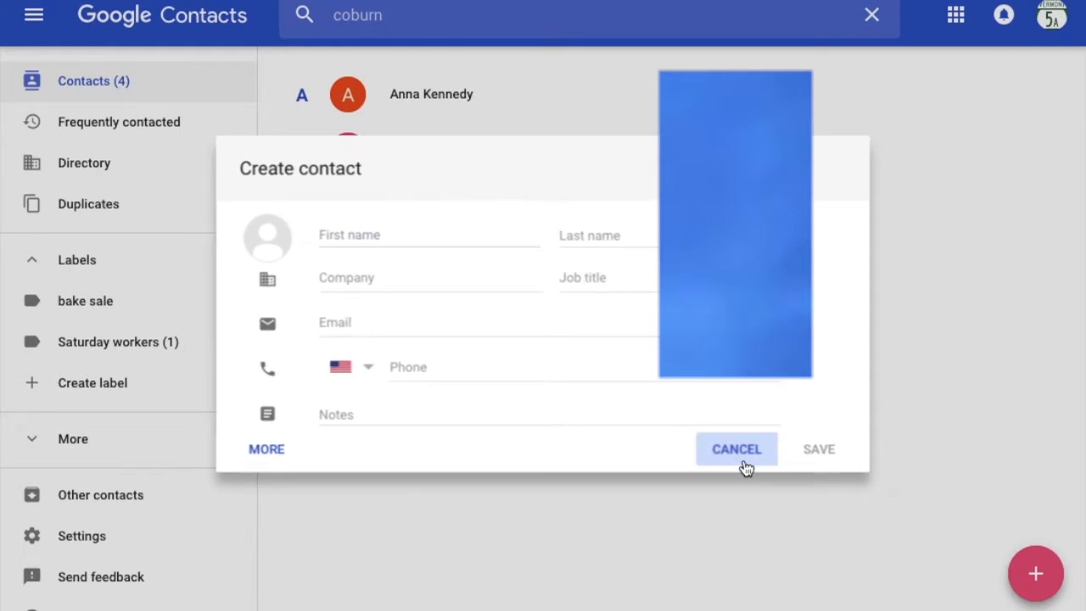
Step: Add one person from the A section of the organization directory to the contacts, and return to the contacts list
left_click(81, 167)
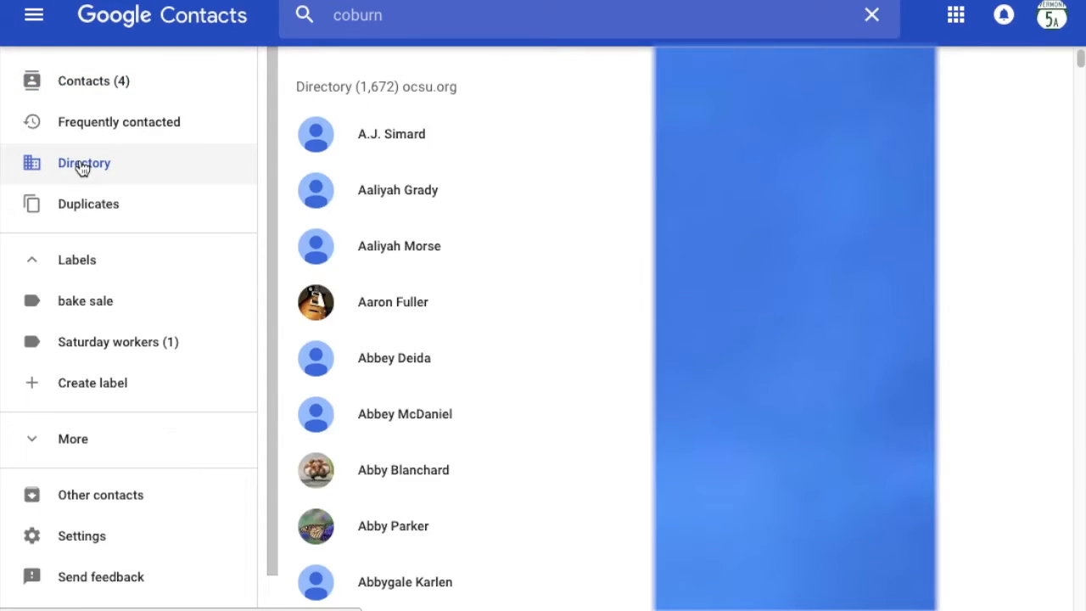
scroll(447, 264, "down", 20)
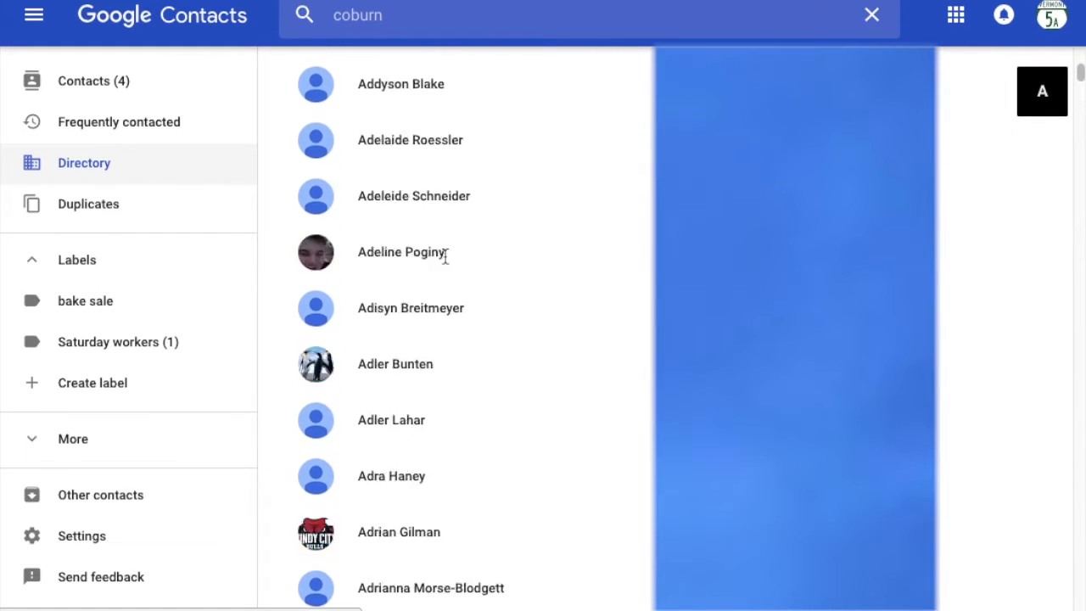
scroll(445, 262, "down", 15)
scroll(445, 262, "up", 2)
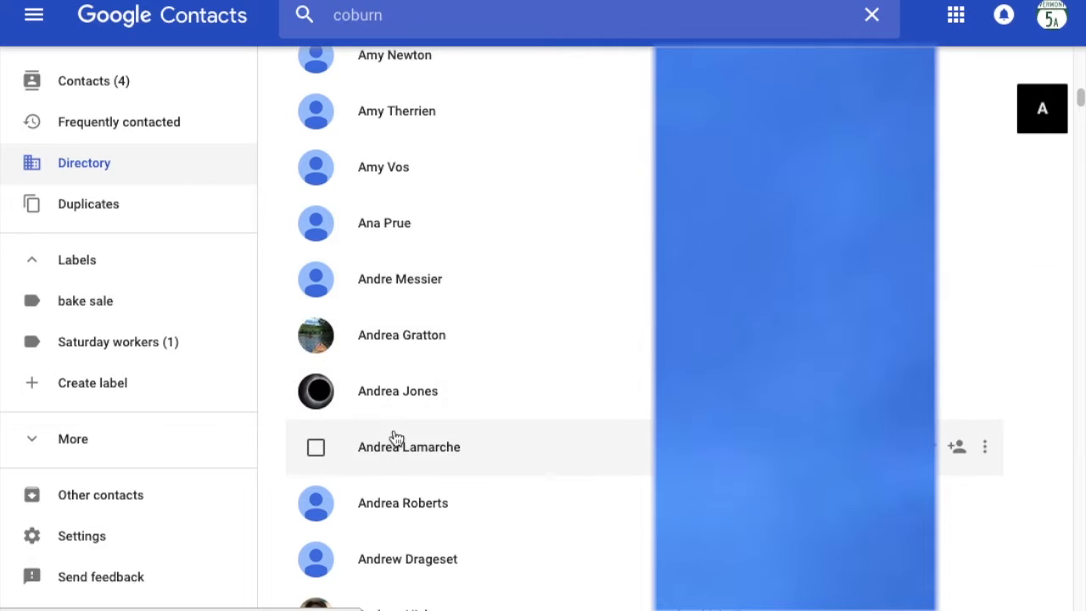
scroll(395, 437, "down", 1)
left_click(317, 319)
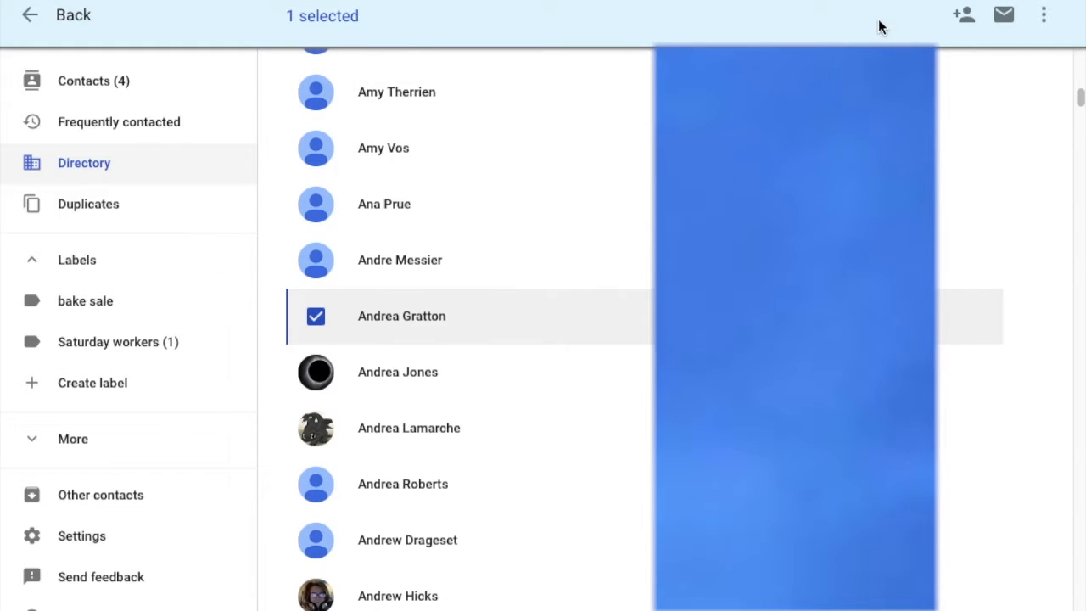
left_click(1044, 21)
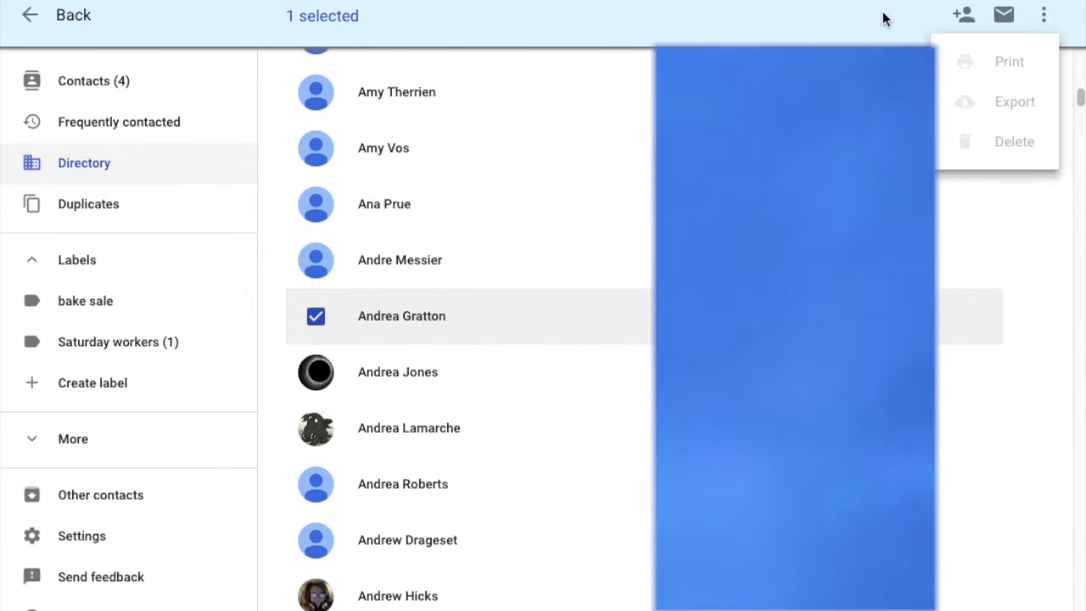
left_click(917, 18)
left_click(964, 16)
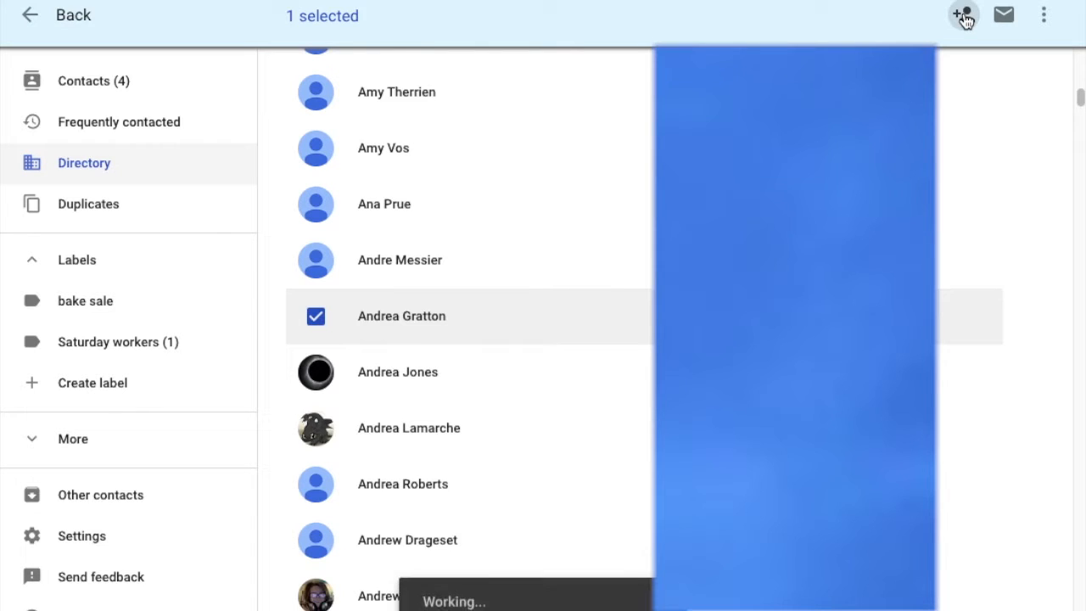
scroll(496, 352, "down", 2)
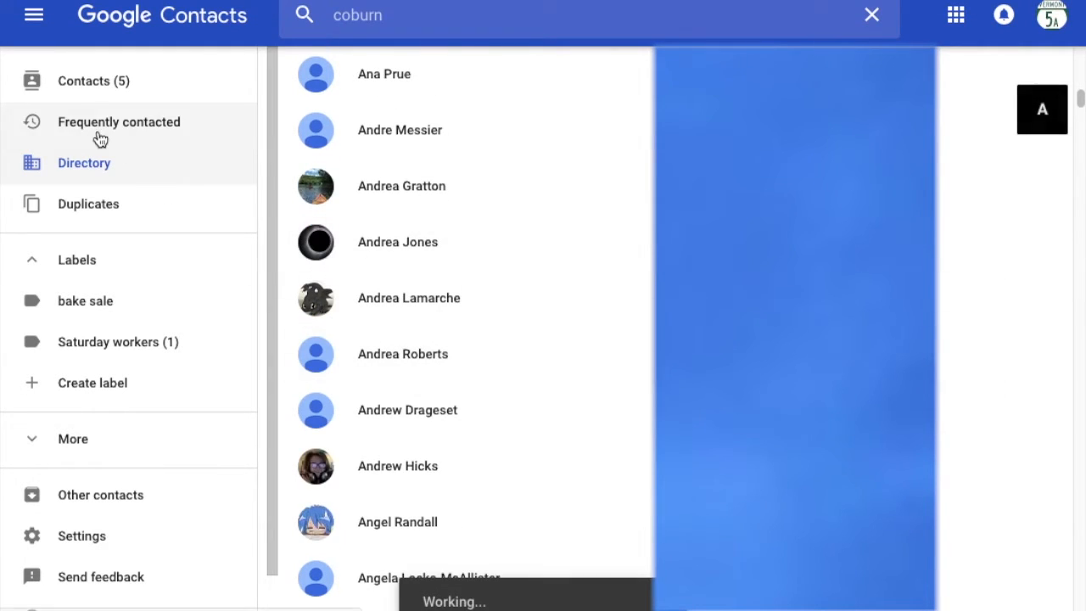
left_click(83, 101)
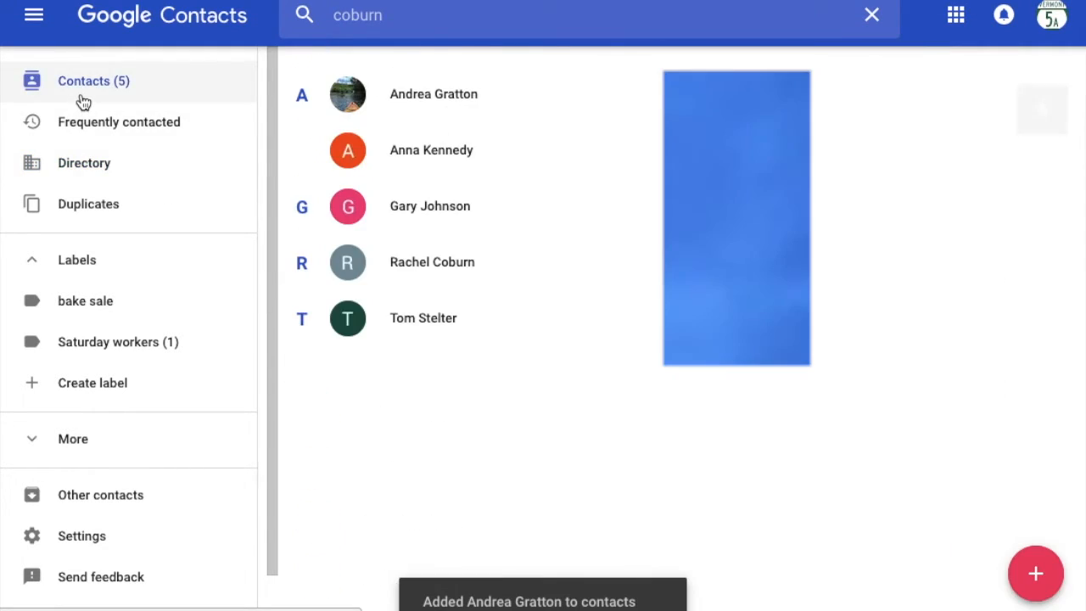
left_click(349, 96)
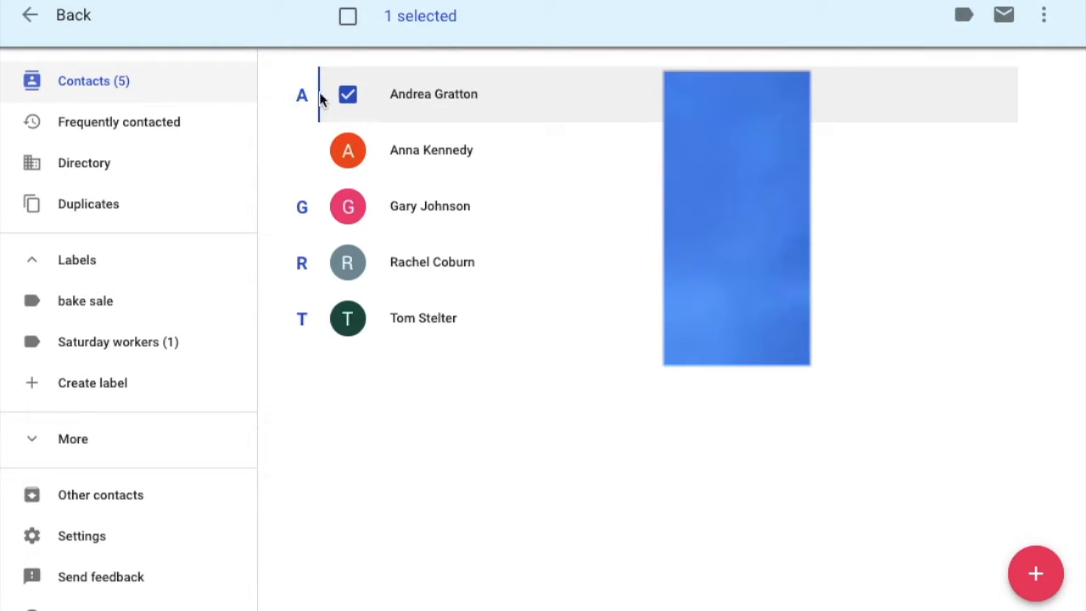
left_click(348, 94)
Step: View the details of the first person suggested for the surname already in the search, and close them
left_click(588, 15)
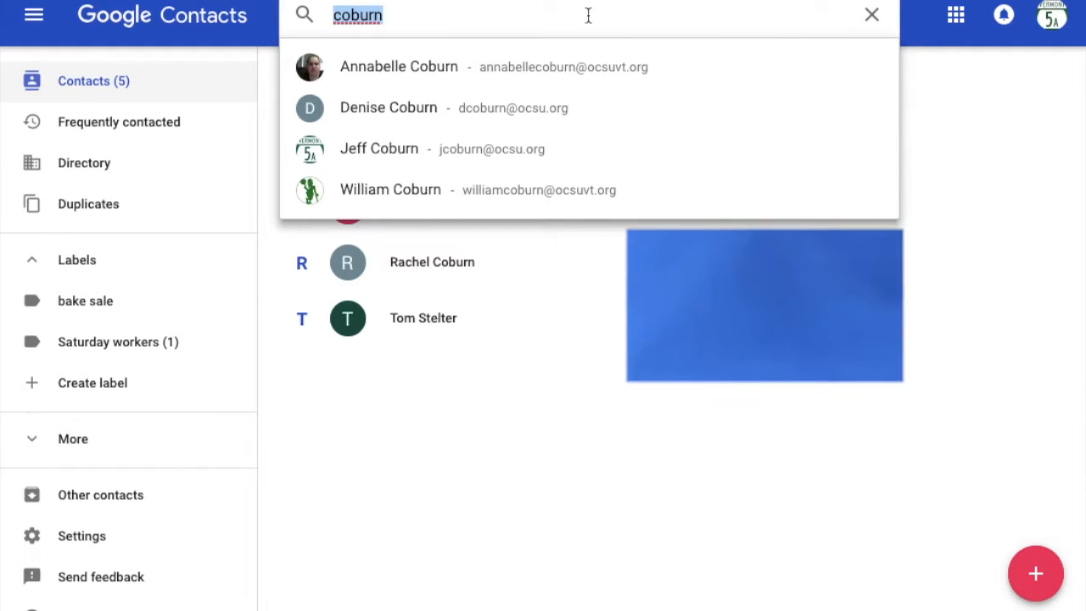
left_click(440, 68)
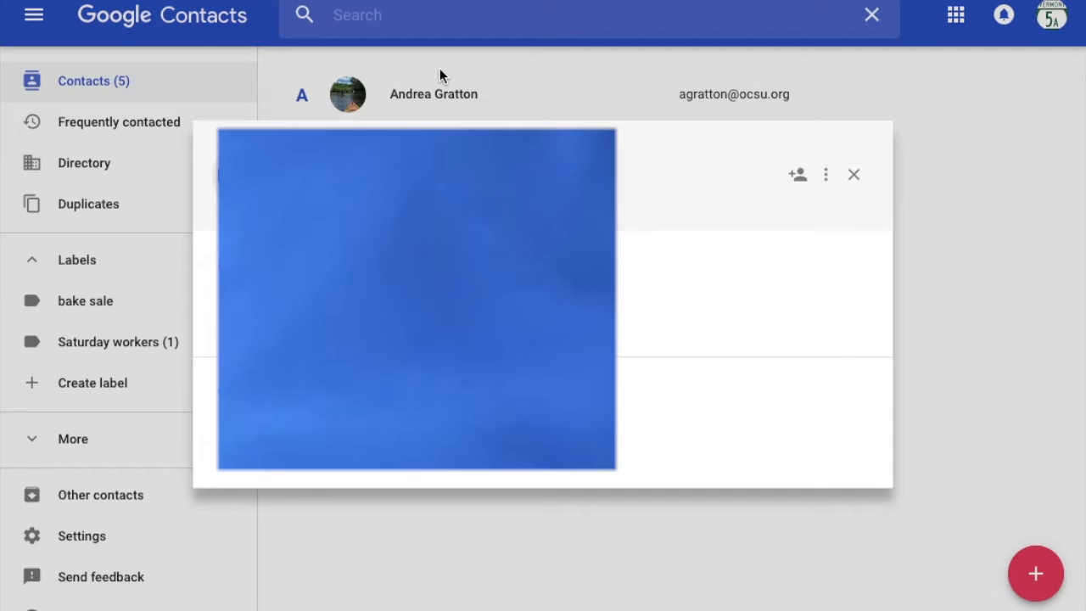
left_click(855, 179)
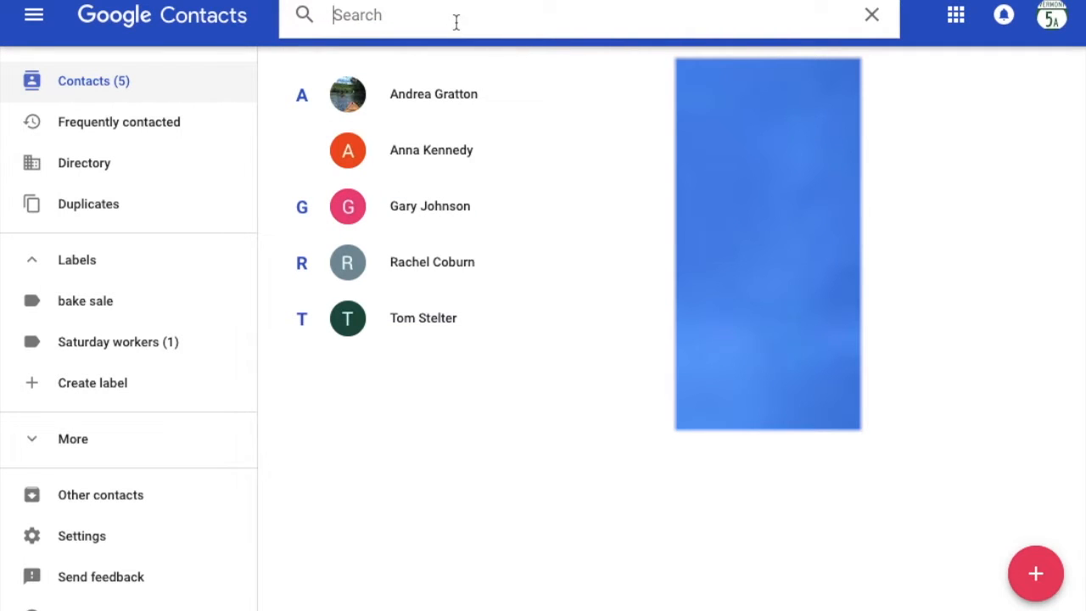
Step: Search by partial surname, add the match with the green basketball-player picture to the contacts, and close the contact details
type("cob")
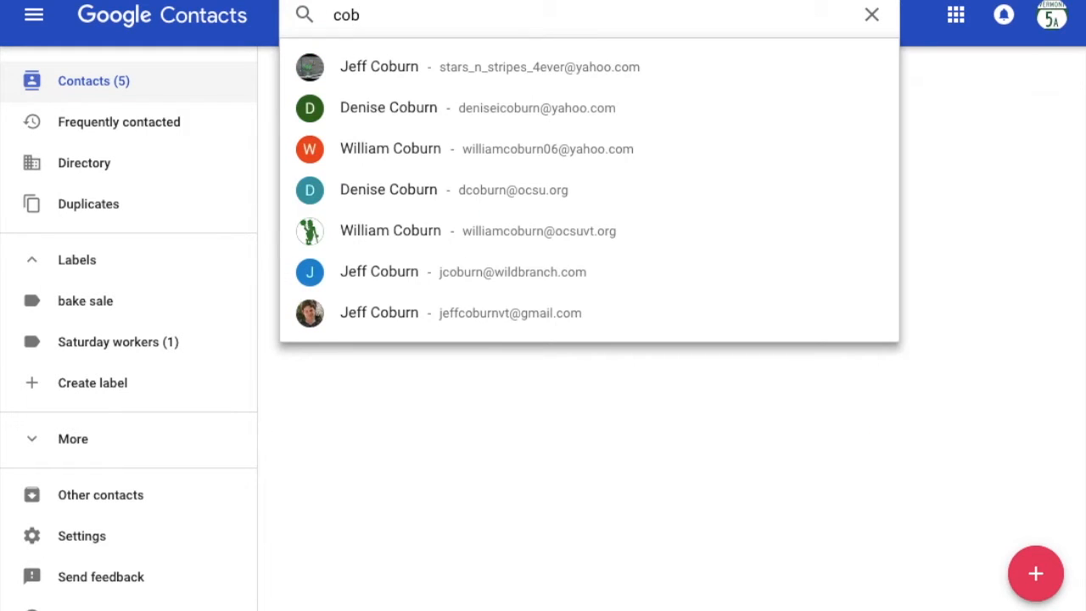
left_click(408, 236)
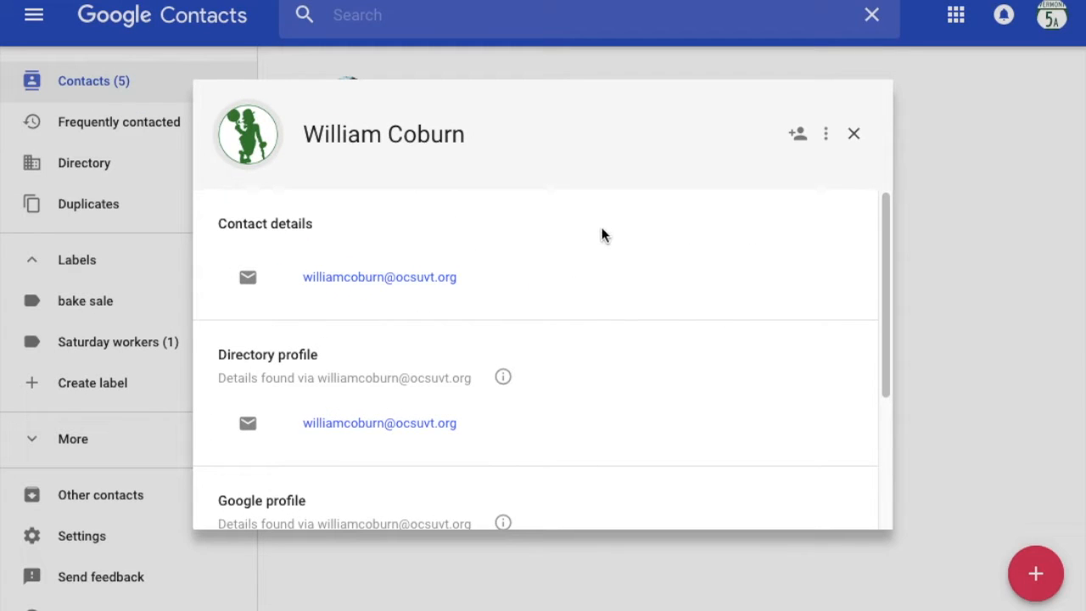
left_click(799, 136)
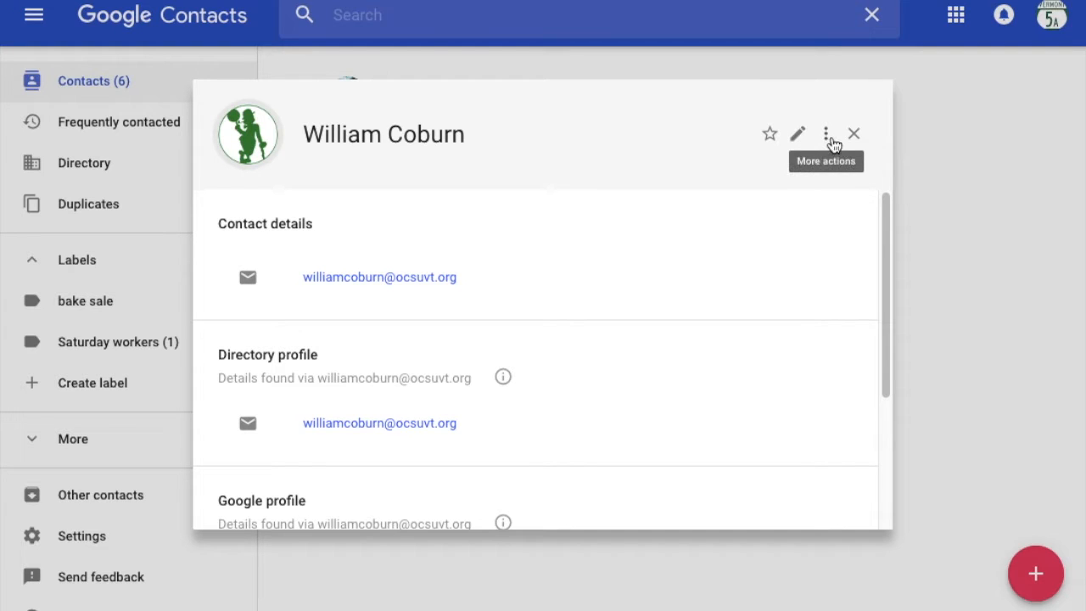
left_click(827, 140)
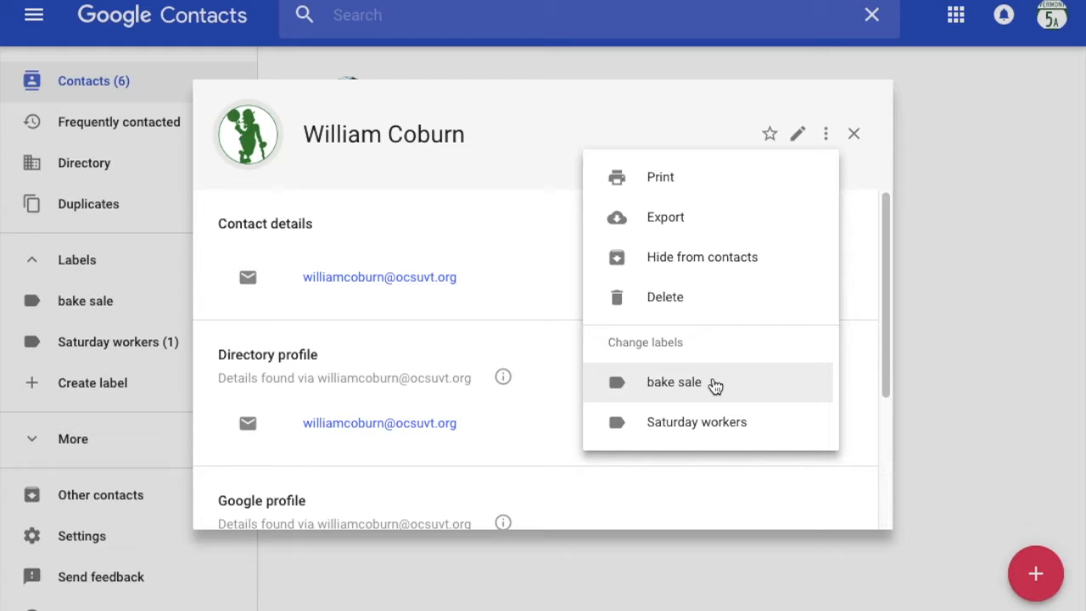
left_click(852, 135)
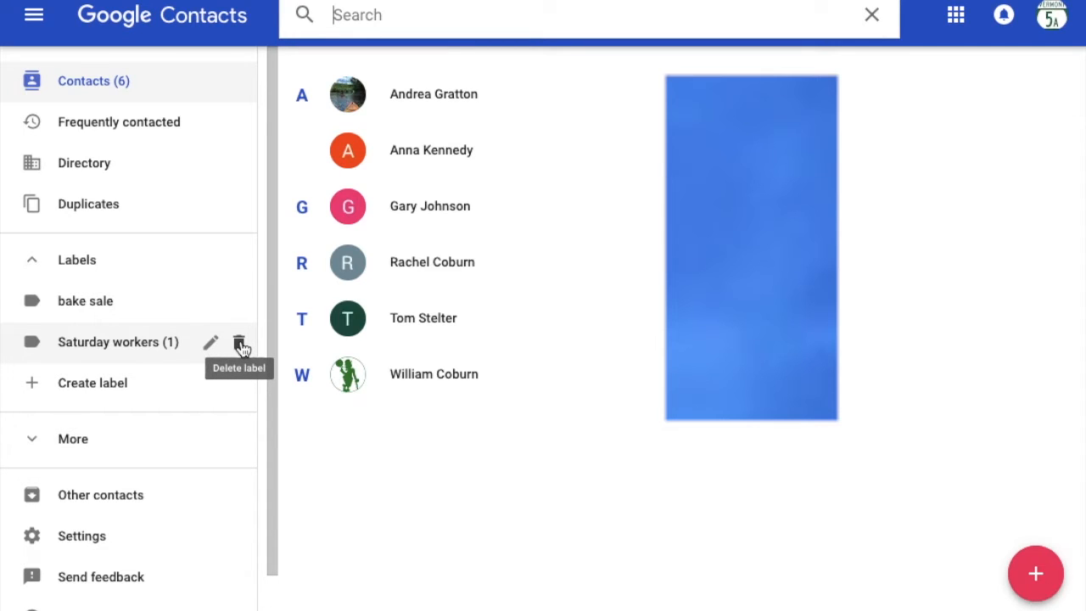
Step: Delete the label "Saturday workers" while keeping all of its contacts
left_click(239, 344)
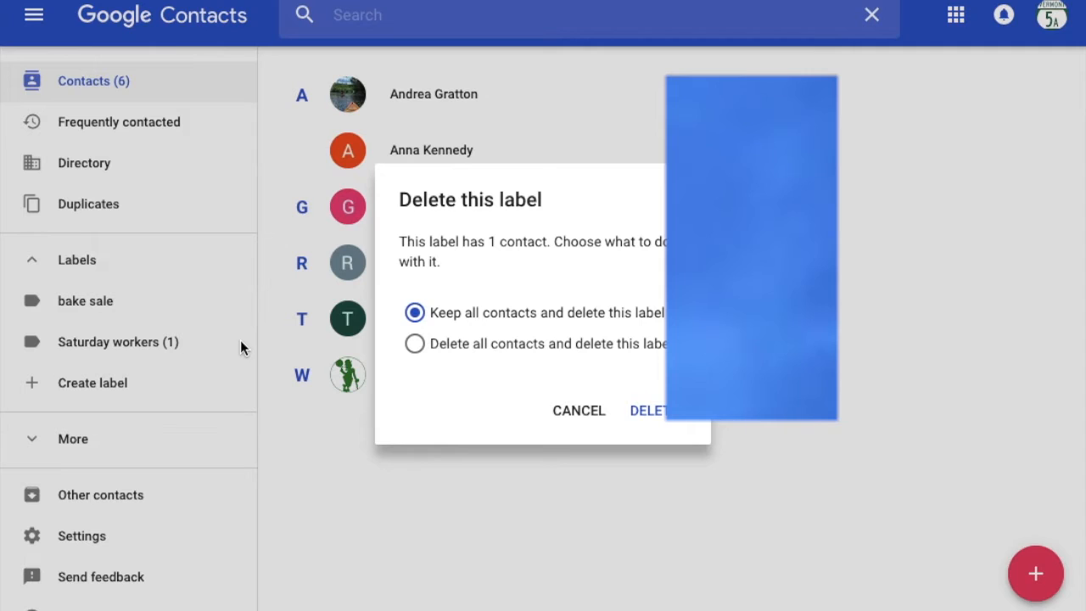
left_click(416, 344)
left_click(415, 315)
left_click(661, 415)
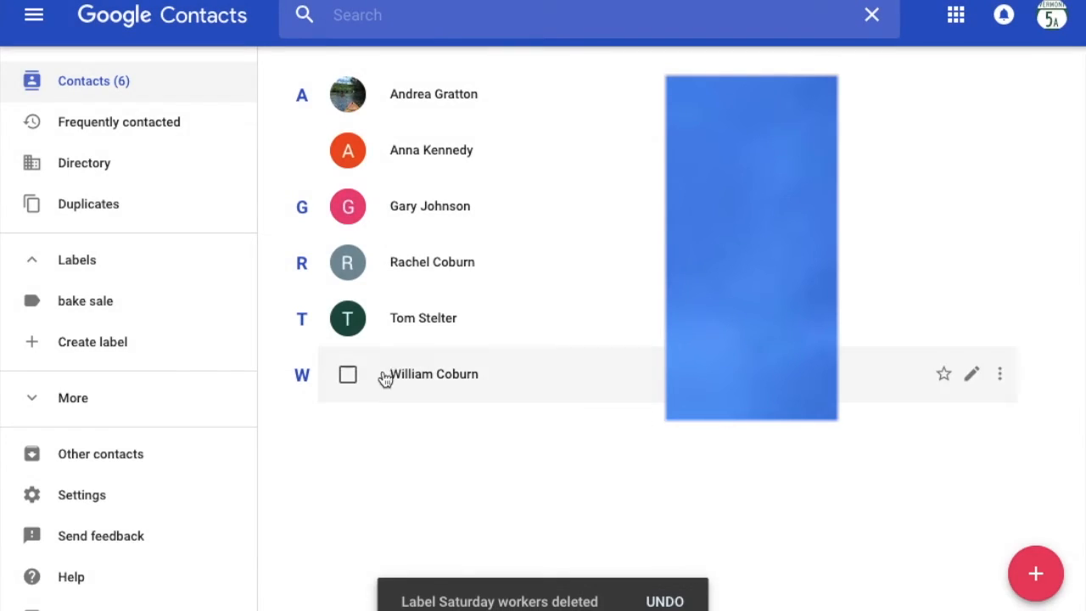
Step: Apply the label "bake sale" to the second contact under A and the contacts under R and W
left_click(349, 378)
left_click(349, 264)
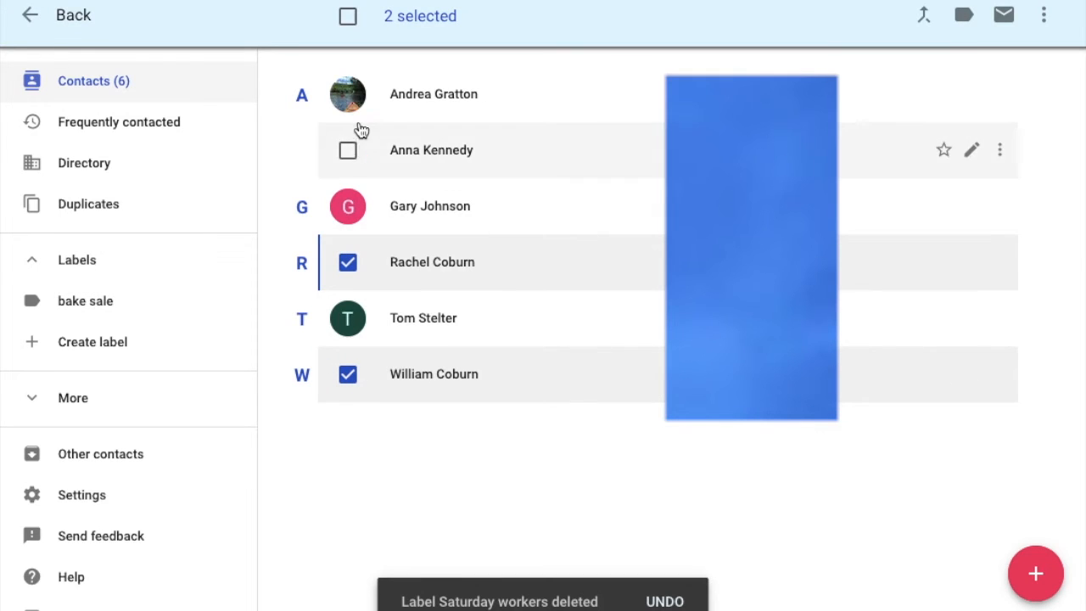
left_click(349, 151)
left_click(963, 17)
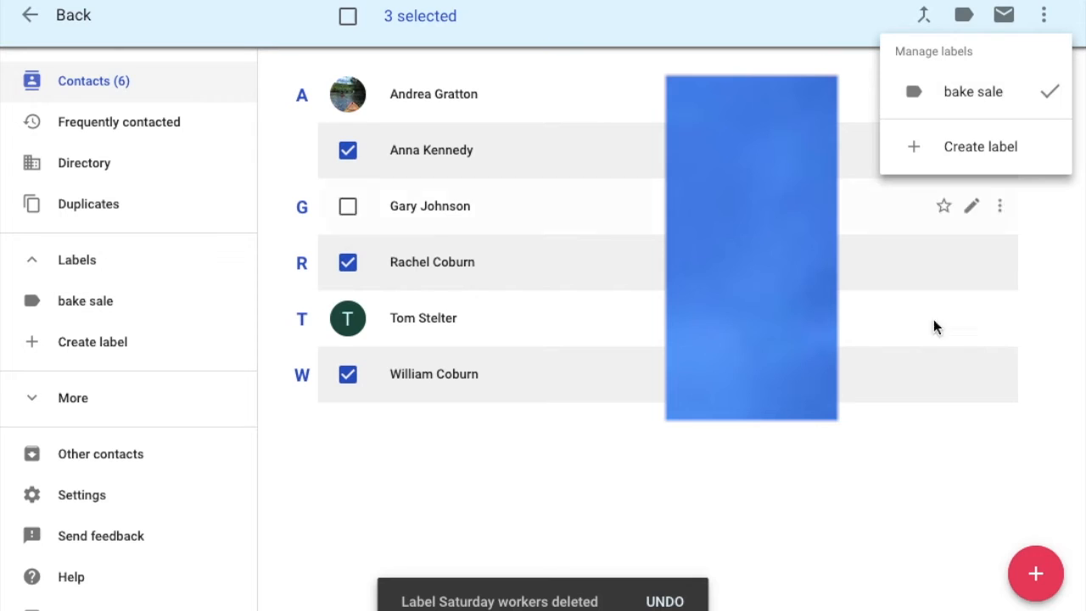
left_click(955, 468)
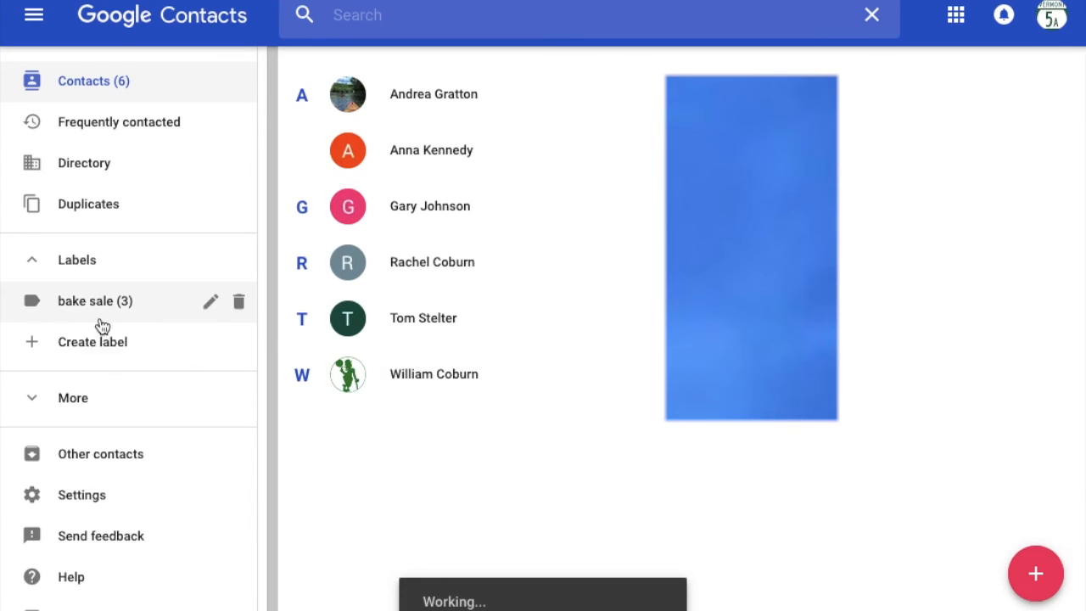
Step: Switch to Gmail and dismiss the Secure Gmail extension notice, going back to the mailbox
left_click(961, 19)
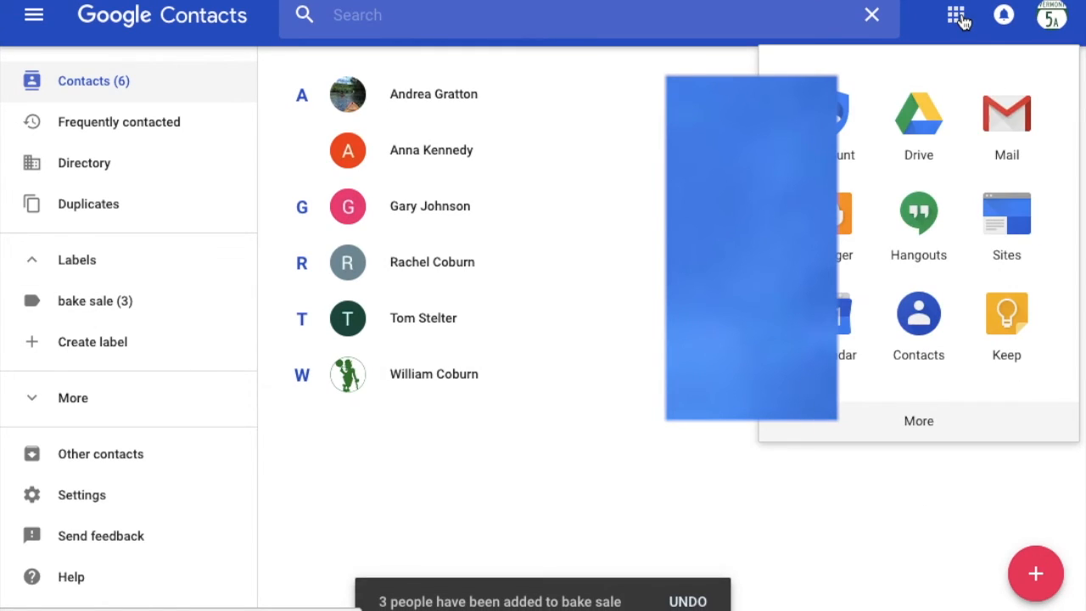
left_click(1007, 123)
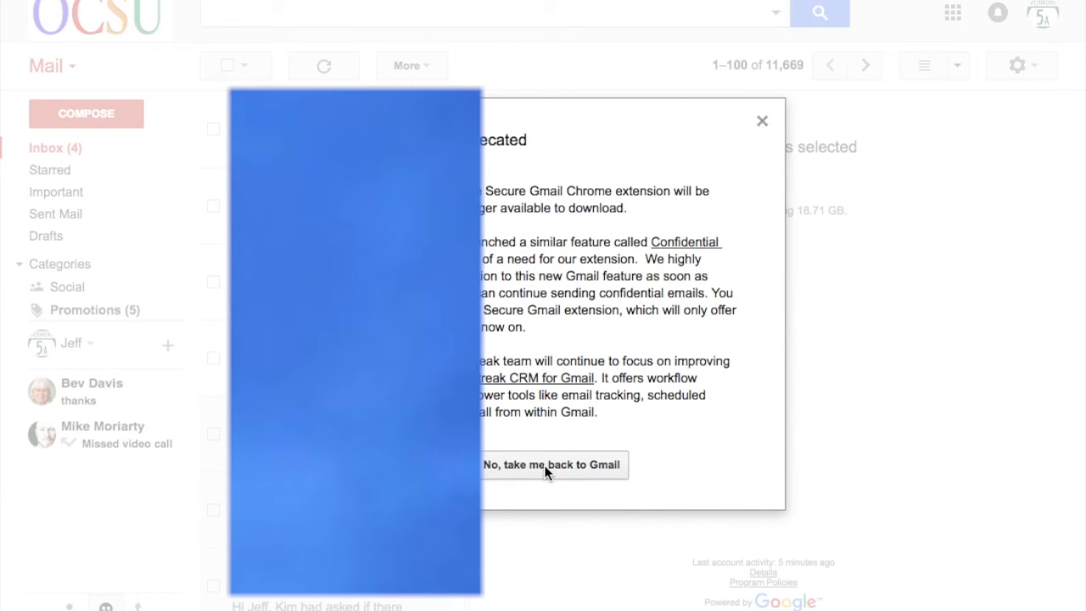
left_click(546, 465)
Step: Start a new email addressed to the "bake sale" label group, and close the message without sending it
left_click(106, 113)
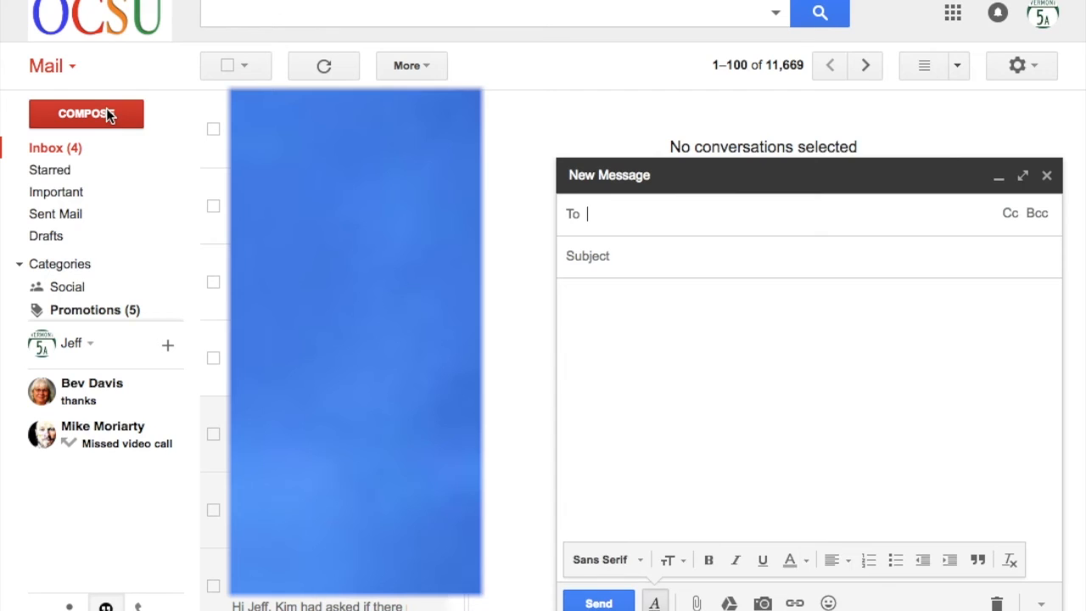
type("bake")
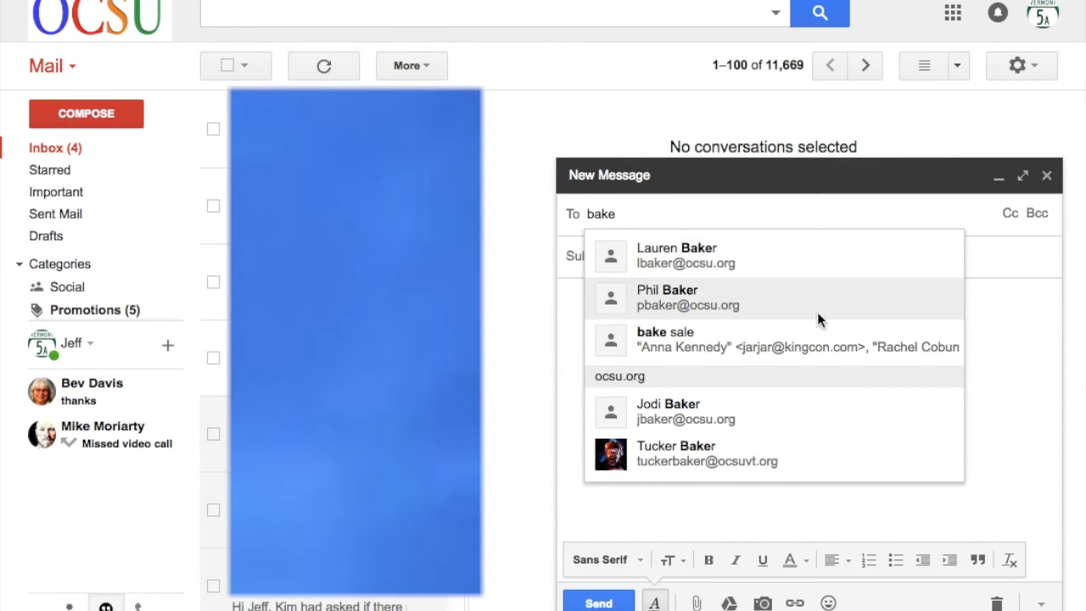
left_click(684, 337)
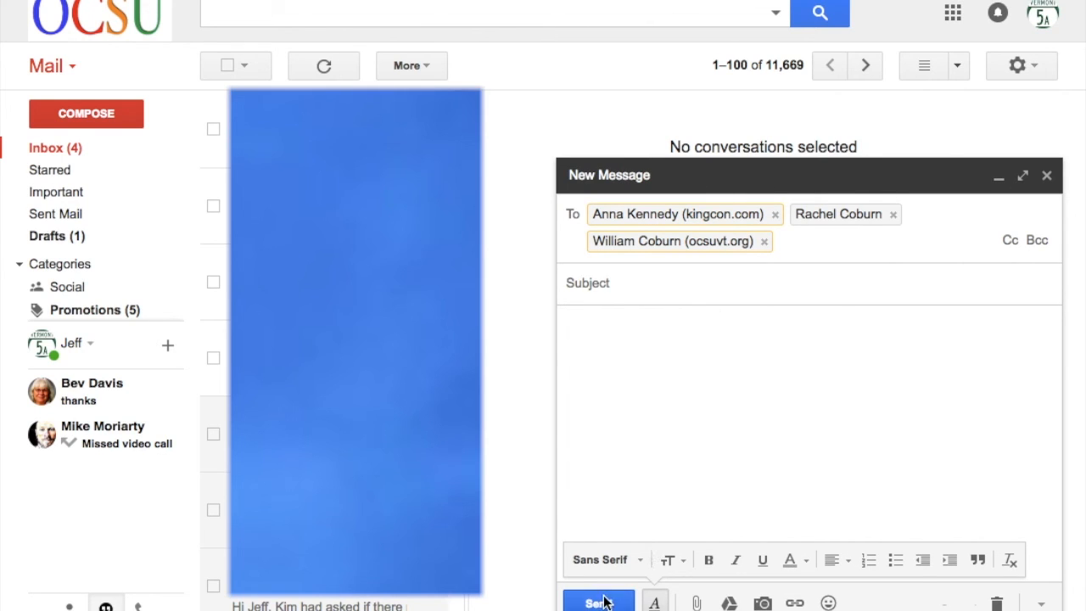
left_click(1047, 176)
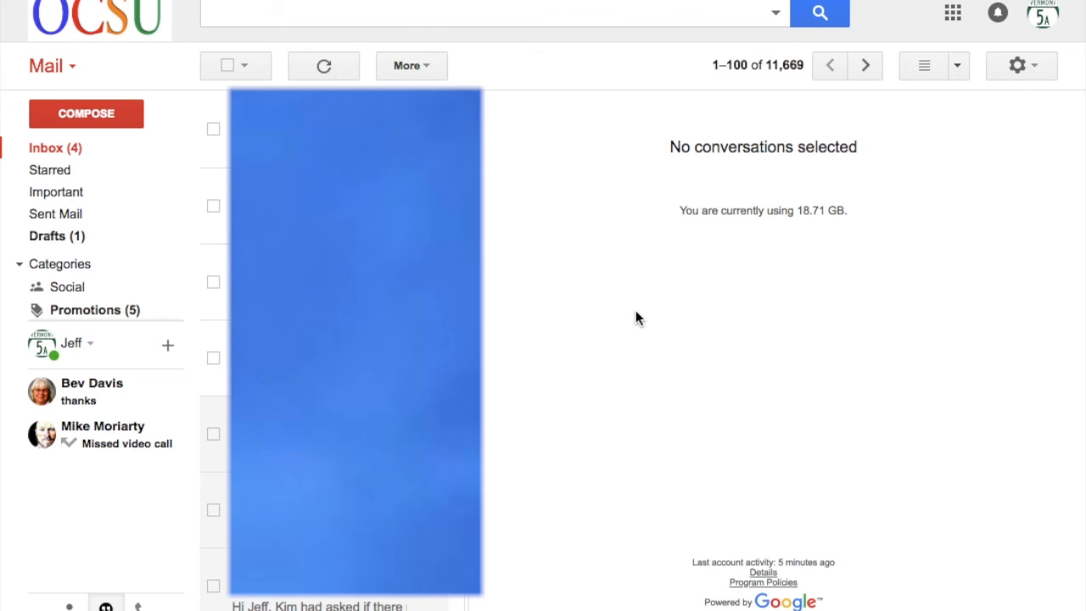